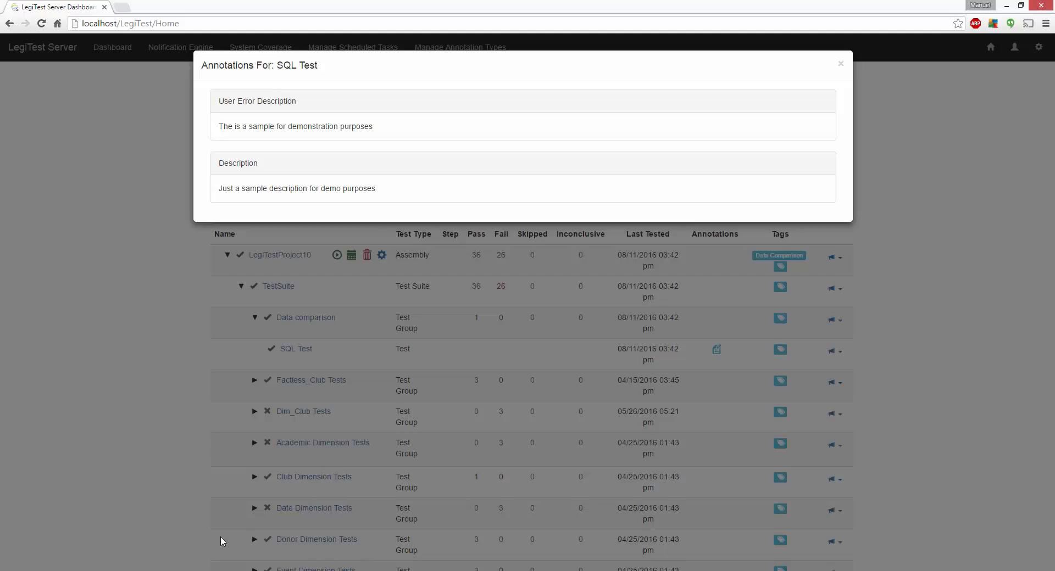
Step: Add an annotation type on the server with the type name "Demo Key" and description "Hello World, this is me!"
{"action": "left_click", "coordinate": [131, 166]}
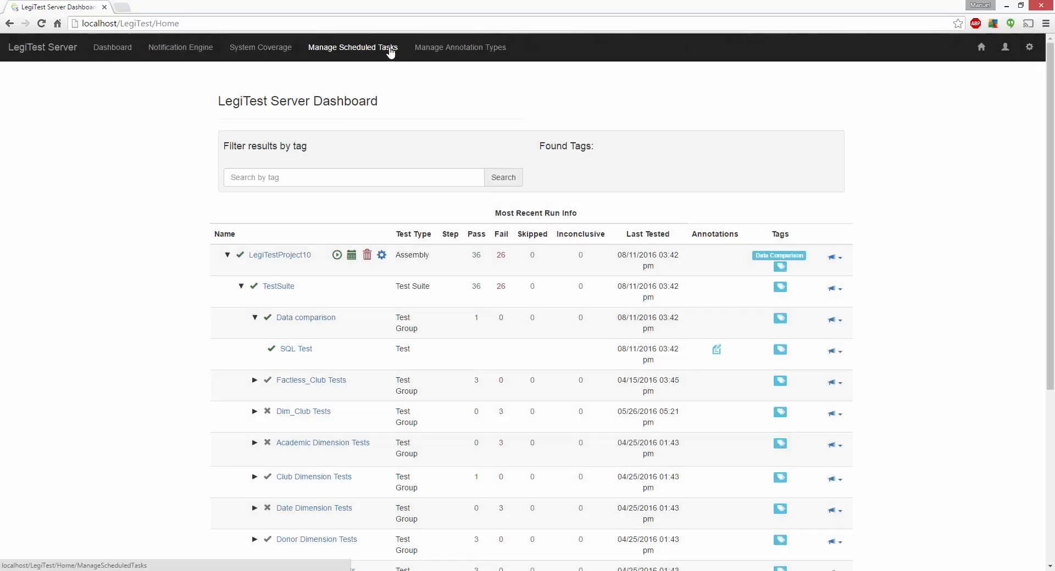
{"action": "left_click", "coordinate": [442, 49]}
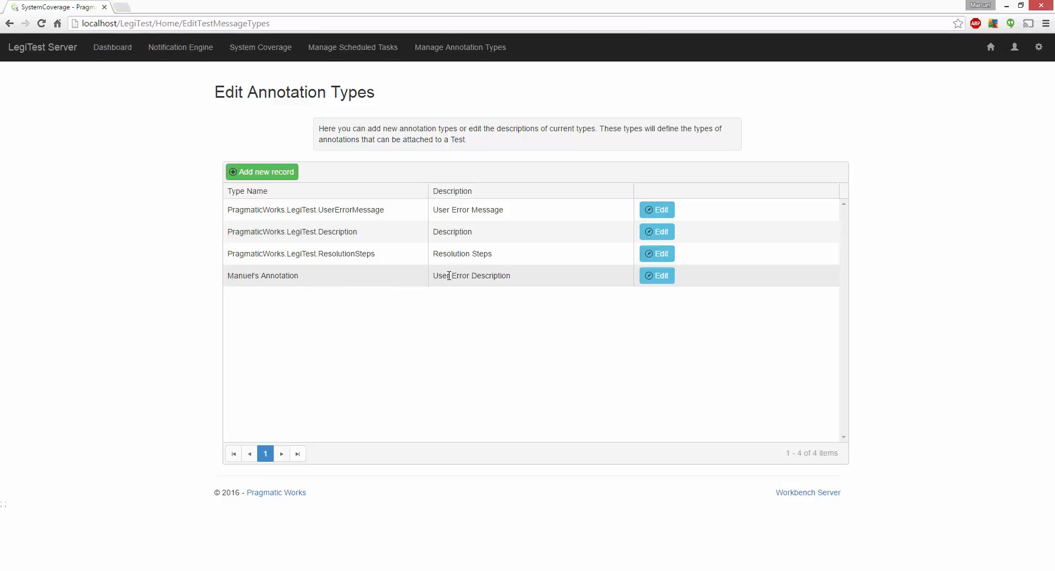
{"action": "left_click", "coordinate": [278, 173]}
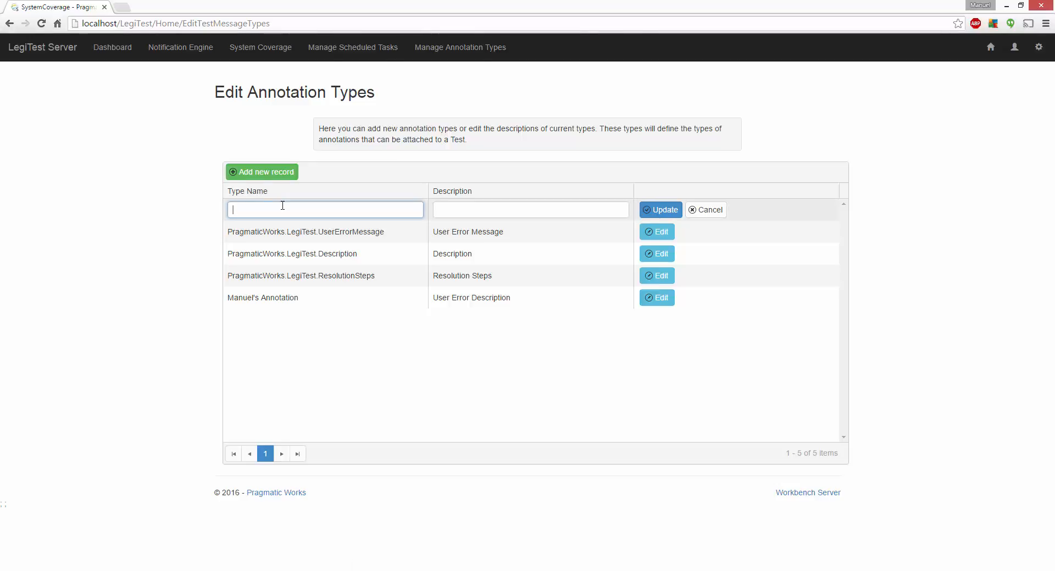
{"action": "type", "text": "Demo Key"}
{"action": "key", "text": "Tab"}
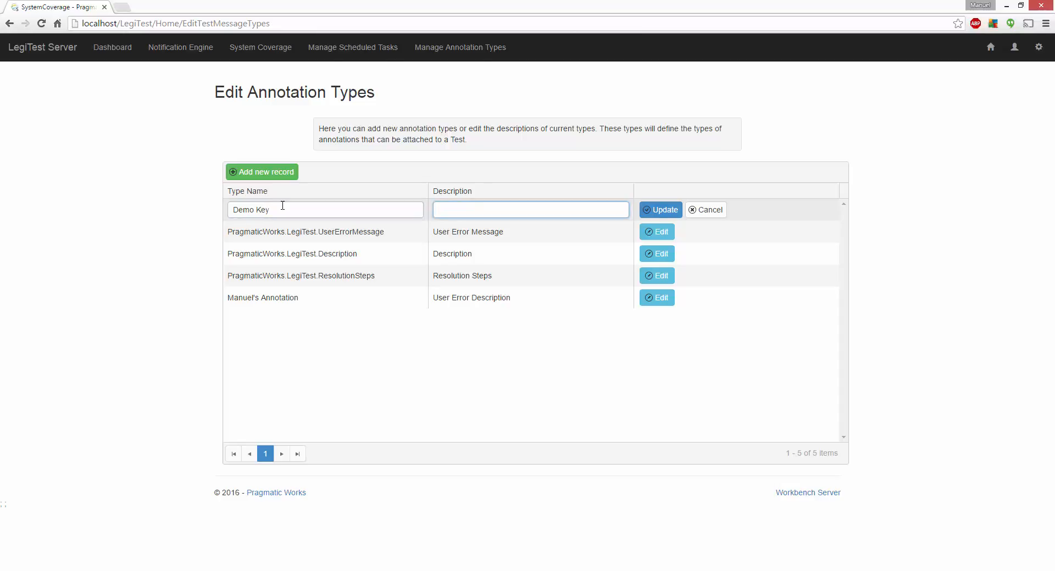
{"action": "type", "text": "Hello World, this is me!"}
{"action": "left_click", "coordinate": [653, 212]}
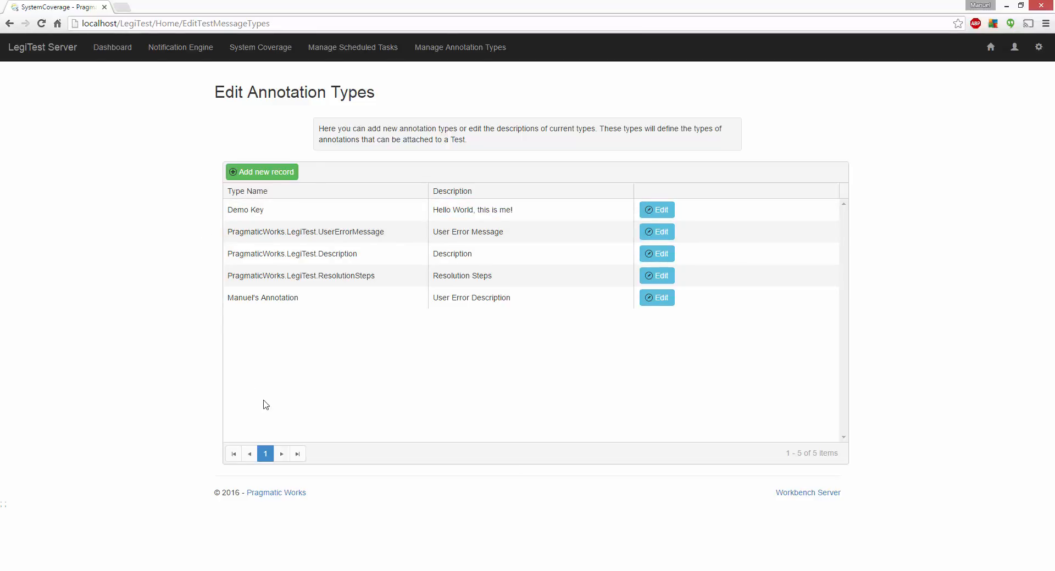
Step: In Visual Studio, sync the TestSuite annotation types from the server and select the type "Hello World, this is me!"
{"action": "left_click", "coordinate": [269, 570]}
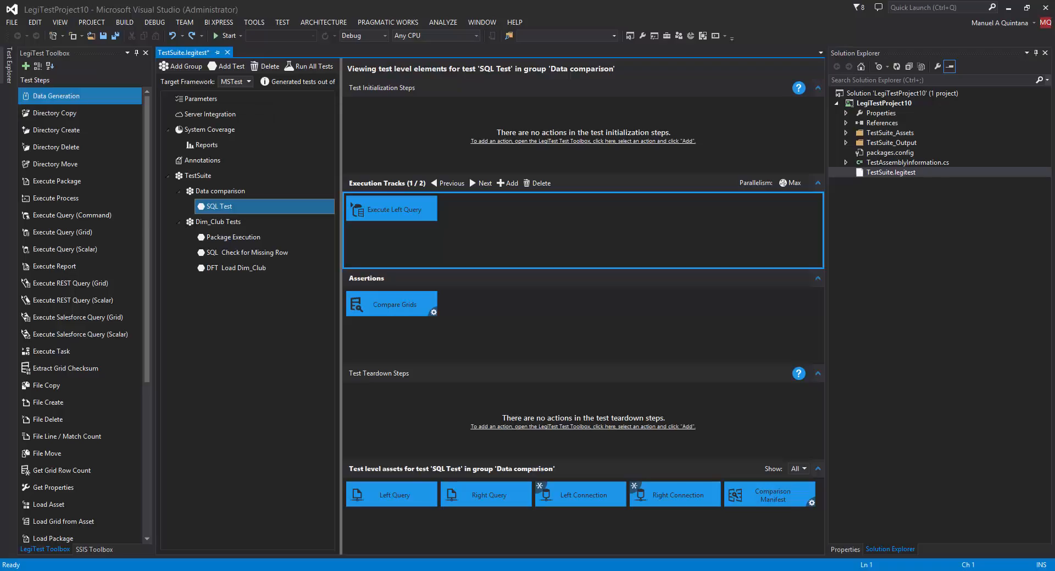
{"action": "left_click", "coordinate": [219, 167]}
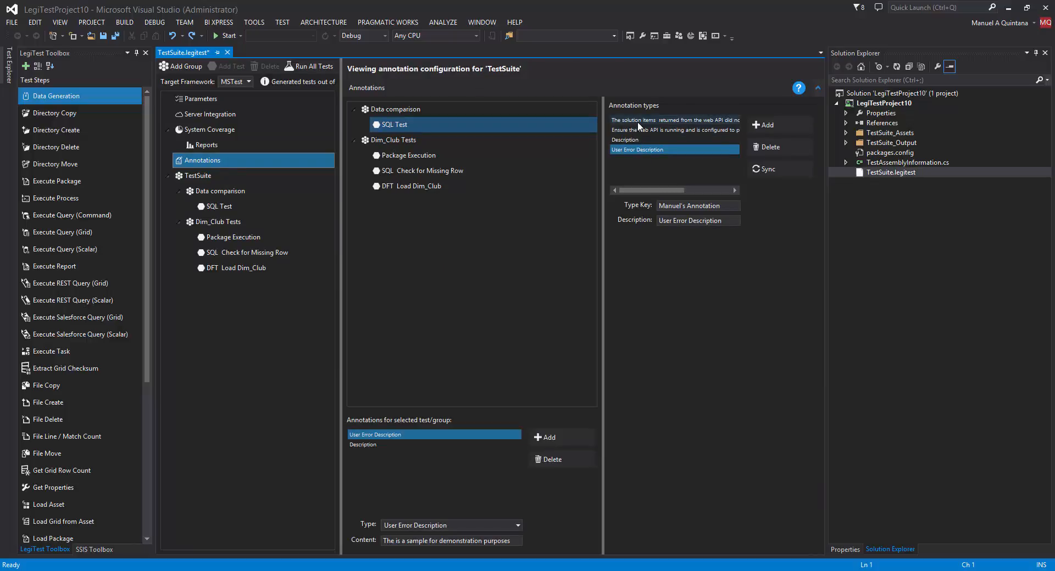
{"action": "left_click", "coordinate": [764, 169]}
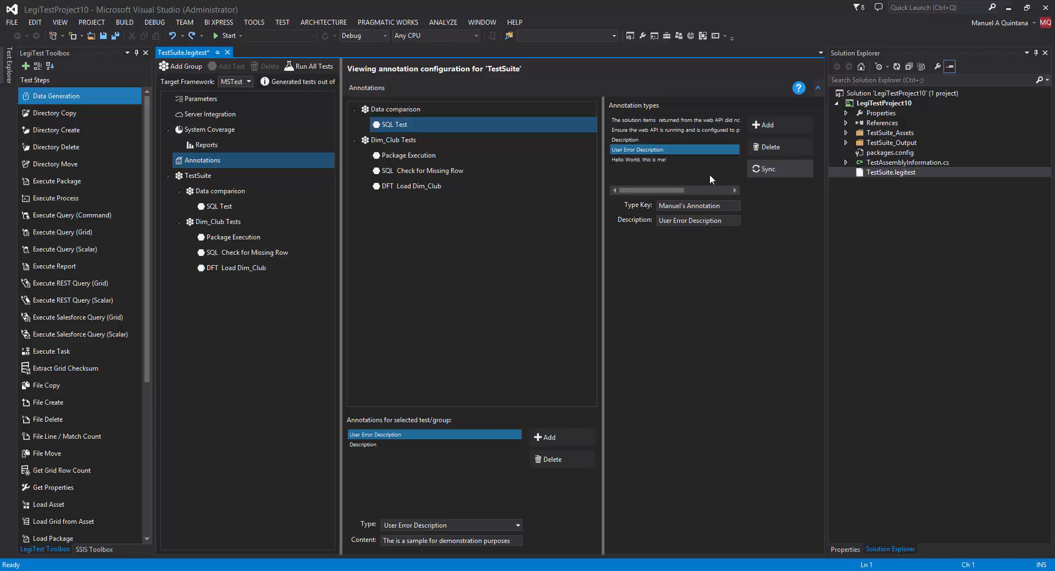
{"action": "left_click", "coordinate": [623, 159]}
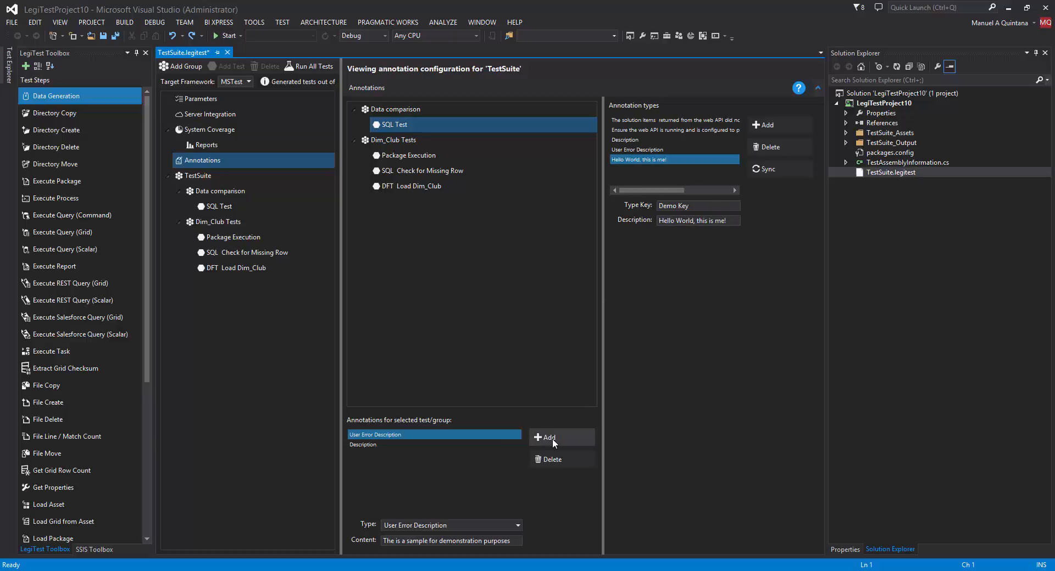
{"action": "left_click", "coordinate": [486, 528]}
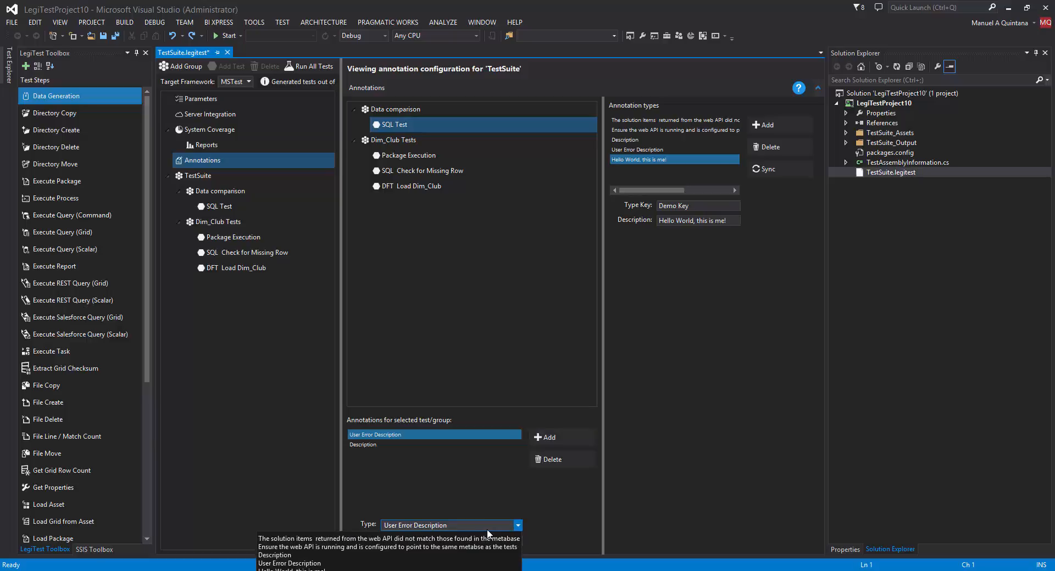
{"action": "left_click", "coordinate": [423, 570]}
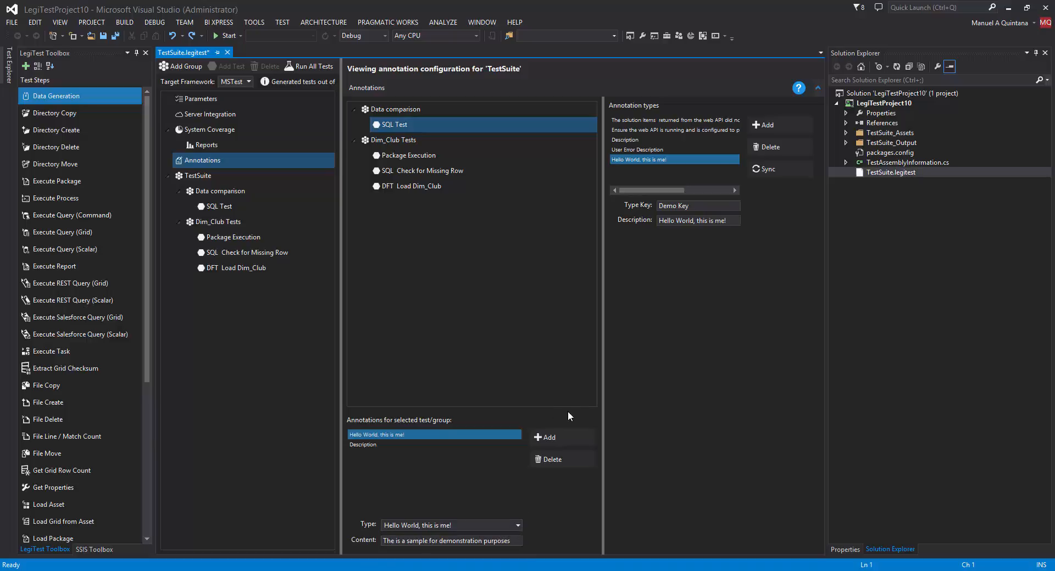
{"action": "left_click", "coordinate": [468, 524]}
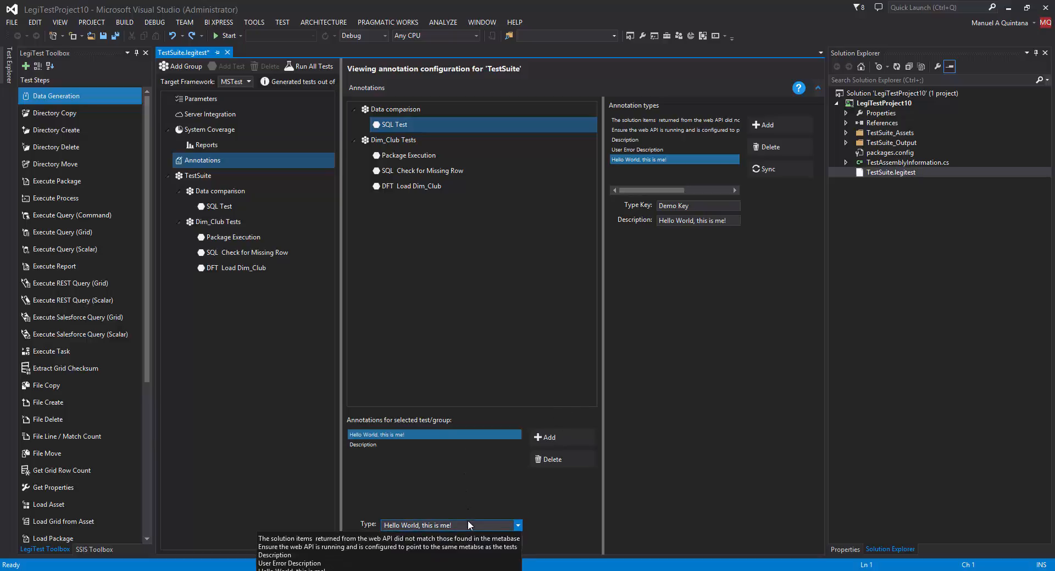
{"action": "left_click", "coordinate": [310, 564]}
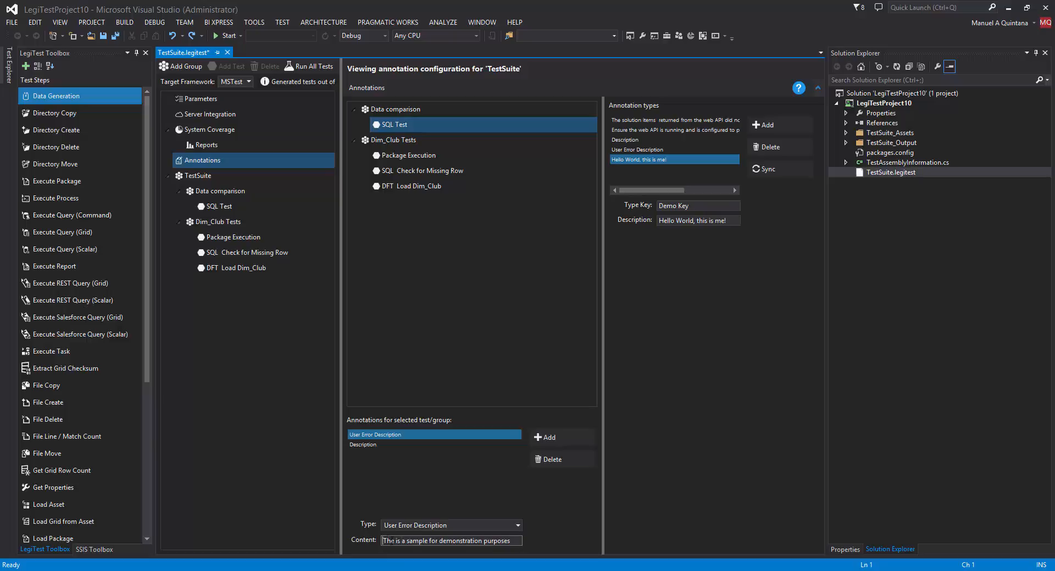
Step: Replace the content of SQL Test's User Error Description annotation with "This the best blog in the world!"
{"action": "left_click_drag", "start_coordinate": [383, 541], "coordinate": [541, 536]}
{"action": "type", "text": "this"}
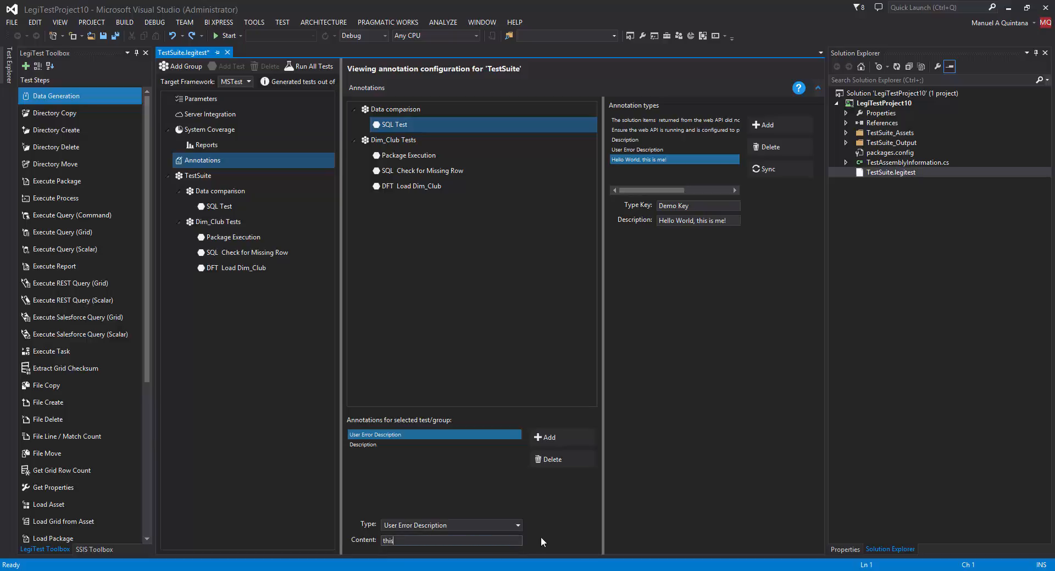
{"action": "key", "text": "BackSpace"}
{"action": "key", "text": "BackSpace"}
{"action": "key", "text": "BackSpace"}
{"action": "key", "text": "BackSpace"}
{"action": "key", "text": "BackSpace"}
{"action": "key", "text": "BackSpace"}
{"action": "type", "text": "This the best blog in the world!"}
{"action": "left_click", "coordinate": [368, 446]}
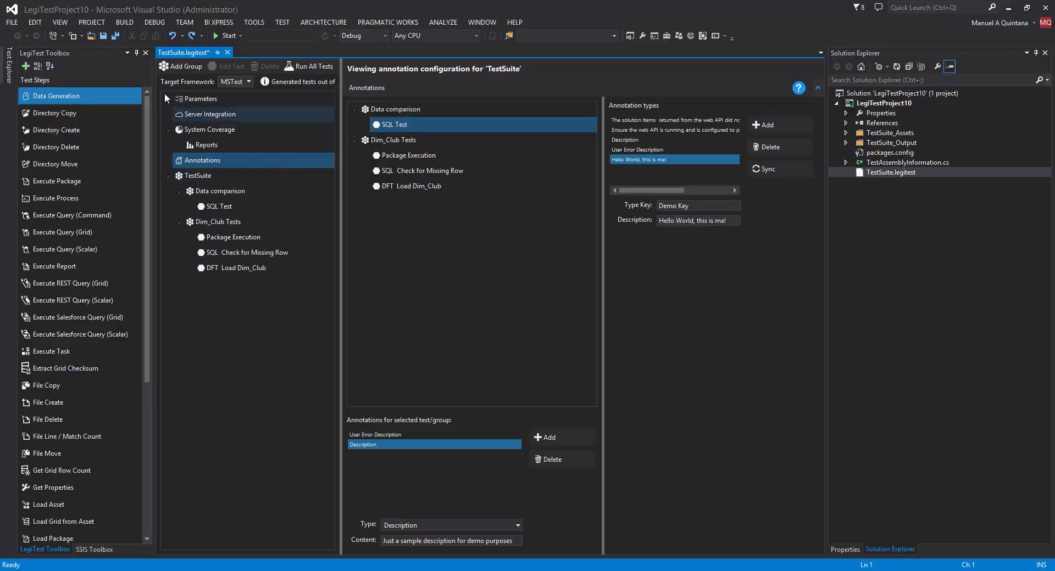
Step: Save all project files and run all tests in Test Explorer
{"action": "left_click", "coordinate": [119, 36]}
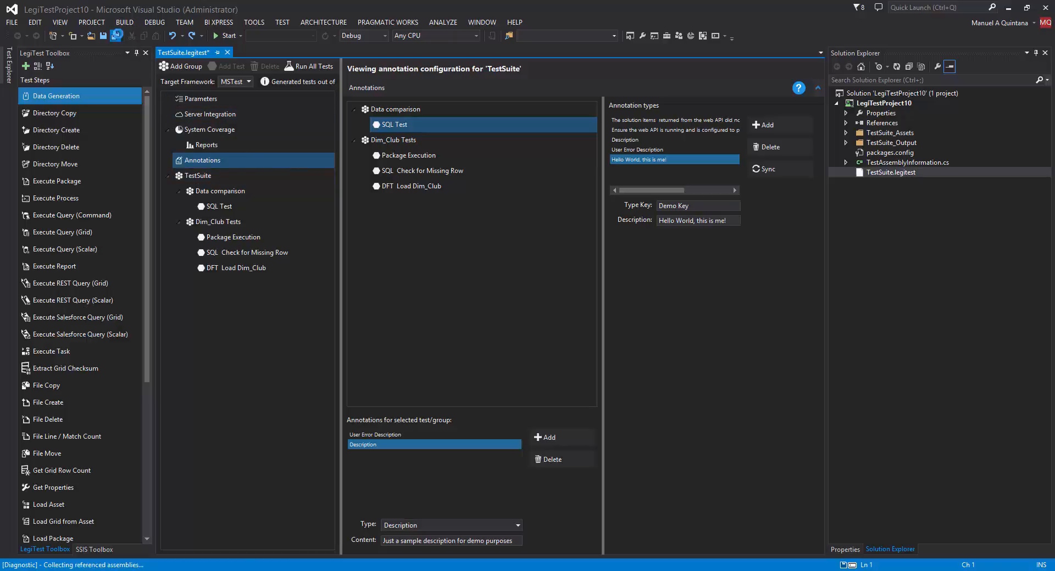
{"action": "left_click", "coordinate": [9, 73]}
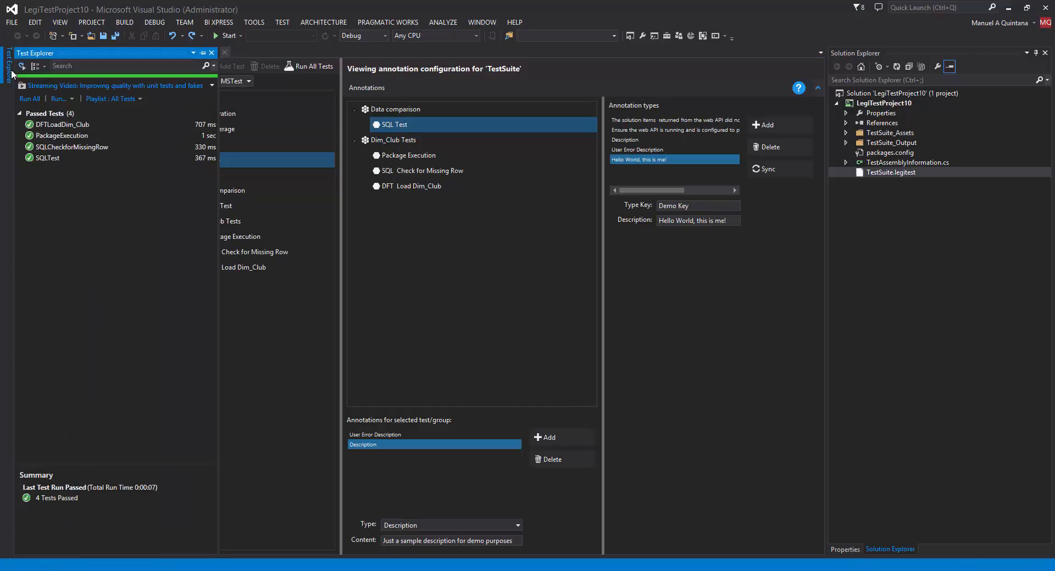
{"action": "left_click", "coordinate": [27, 99]}
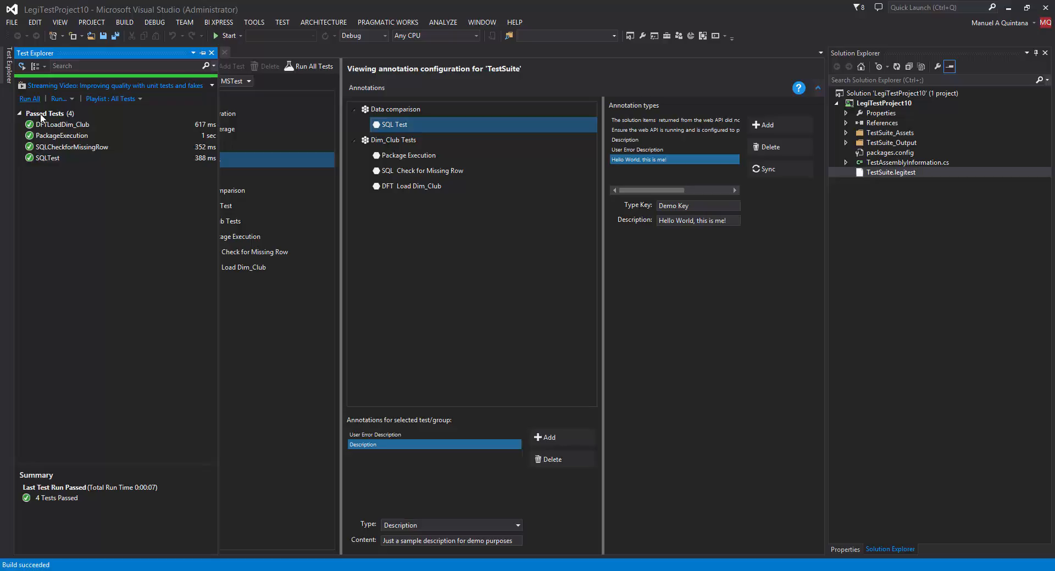
{"action": "left_click", "coordinate": [239, 160]}
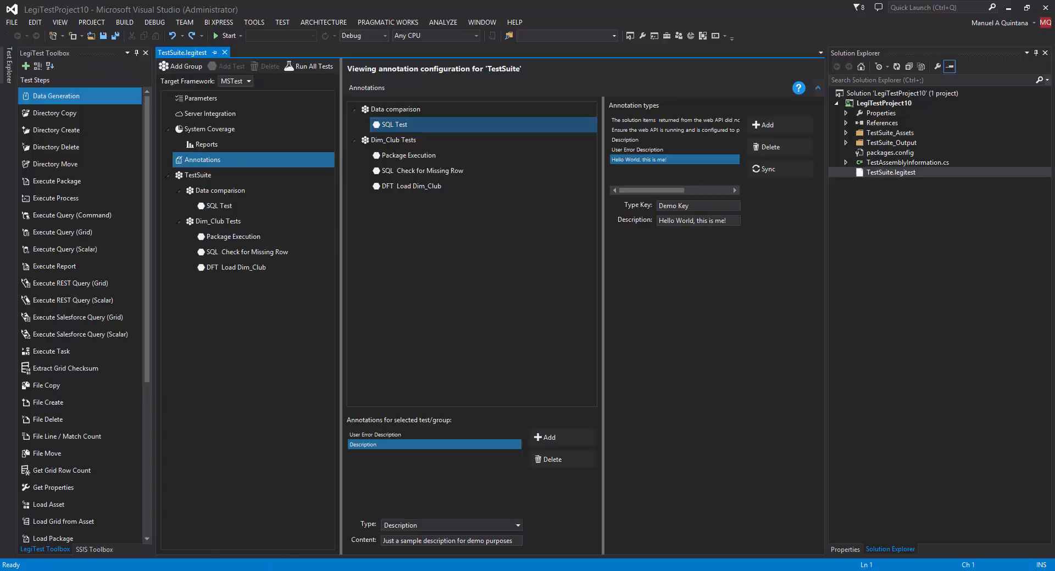
Step: Return to LegiTest Server in the browser and review the annotations for SQL Test under LegiTestProject10's Data comparison group
{"action": "key", "text": "alt+Tab"}
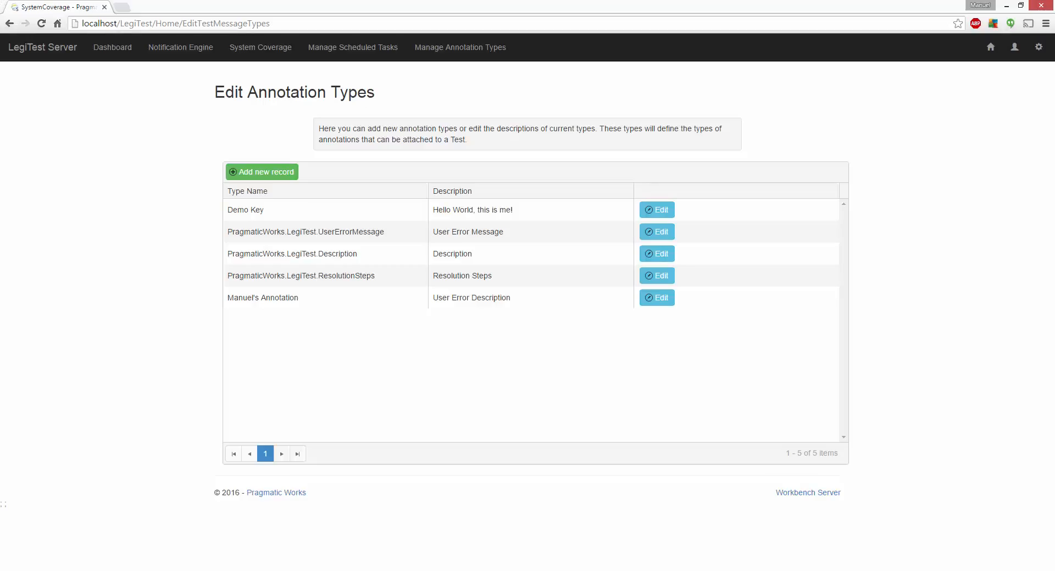
{"action": "left_click", "coordinate": [61, 60]}
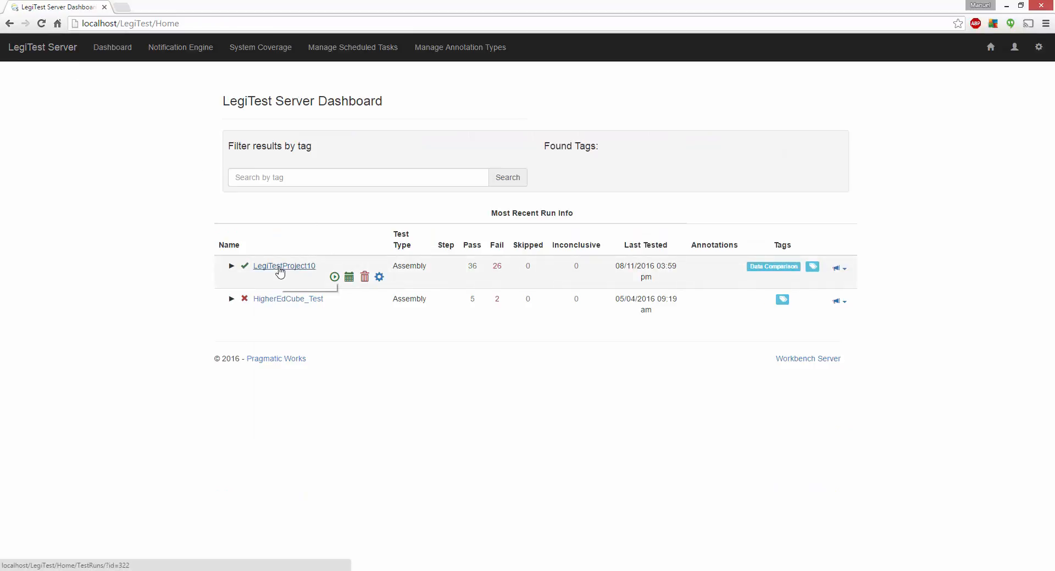
{"action": "left_click", "coordinate": [232, 267]}
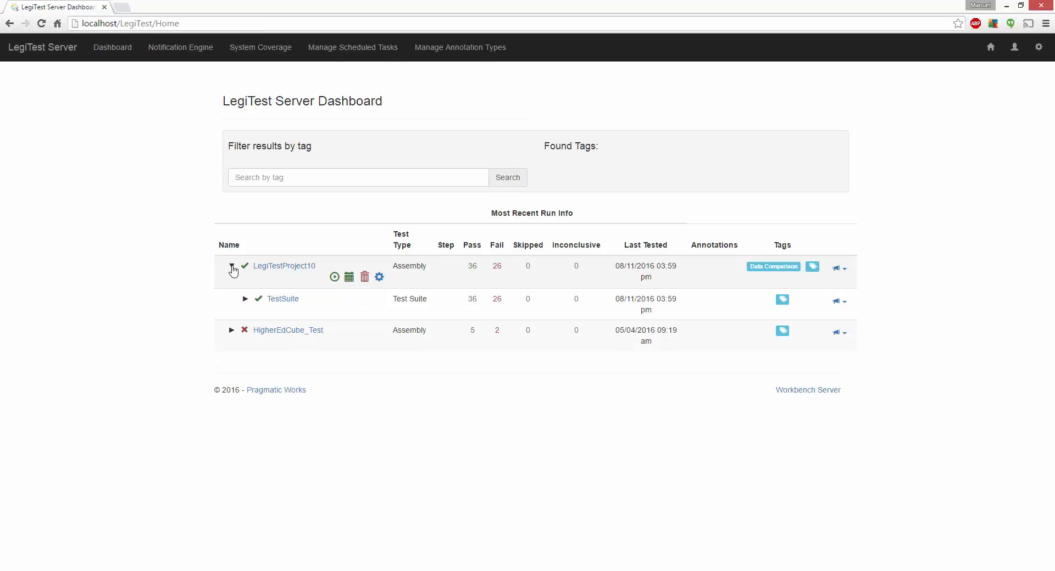
{"action": "left_click", "coordinate": [244, 299]}
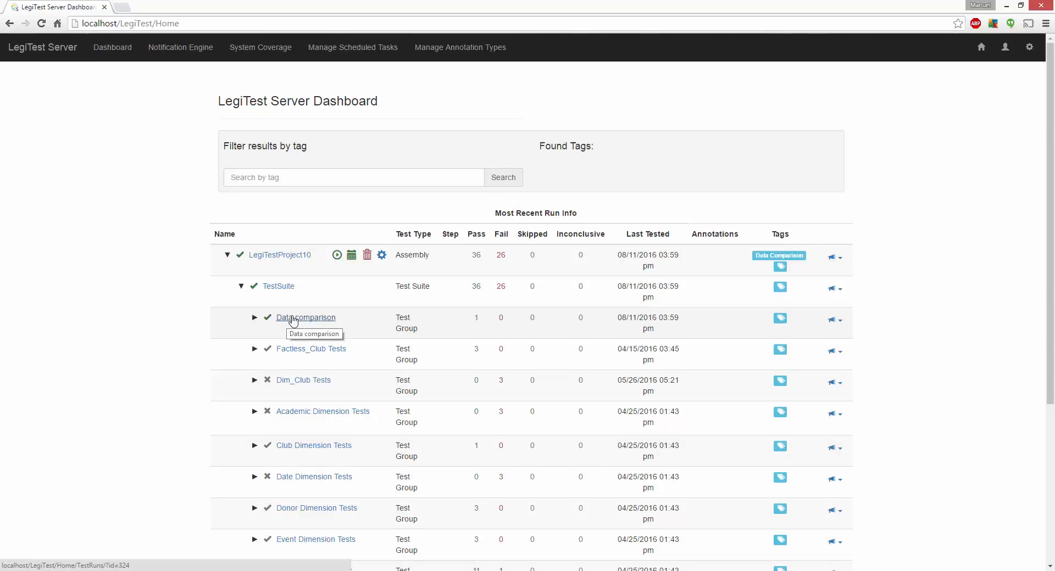
{"action": "left_click", "coordinate": [255, 322]}
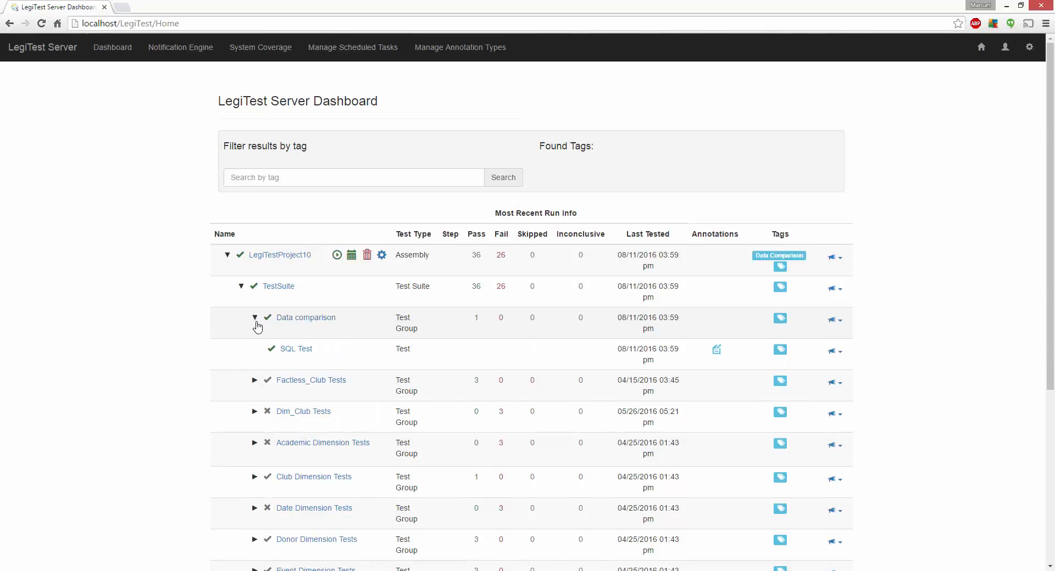
{"action": "left_click", "coordinate": [717, 352]}
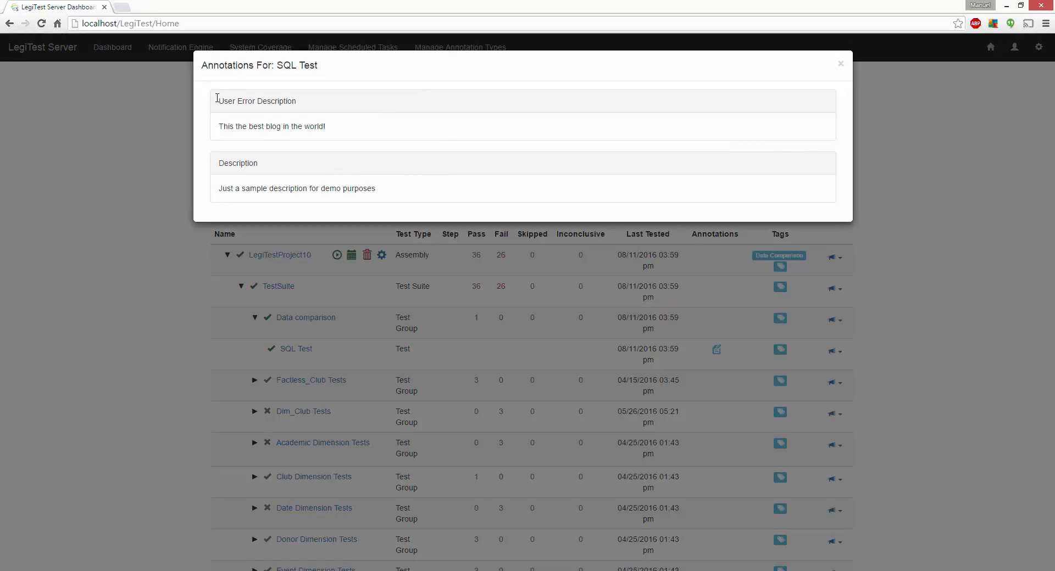
{"action": "left_click_drag", "start_coordinate": [218, 101], "coordinate": [301, 103]}
{"action": "left_click_drag", "start_coordinate": [218, 127], "coordinate": [331, 131]}
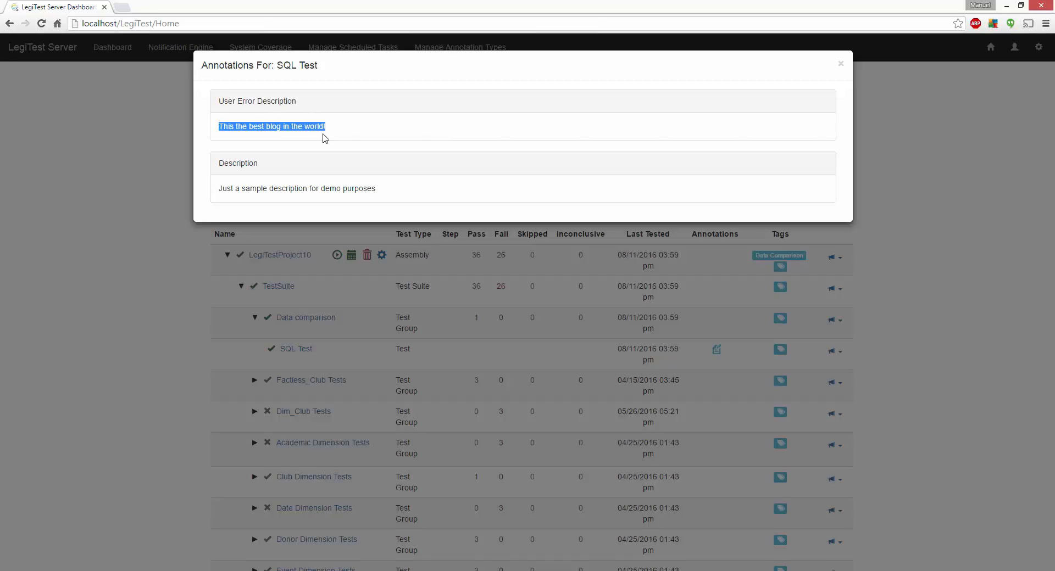
{"action": "left_click", "coordinate": [176, 130]}
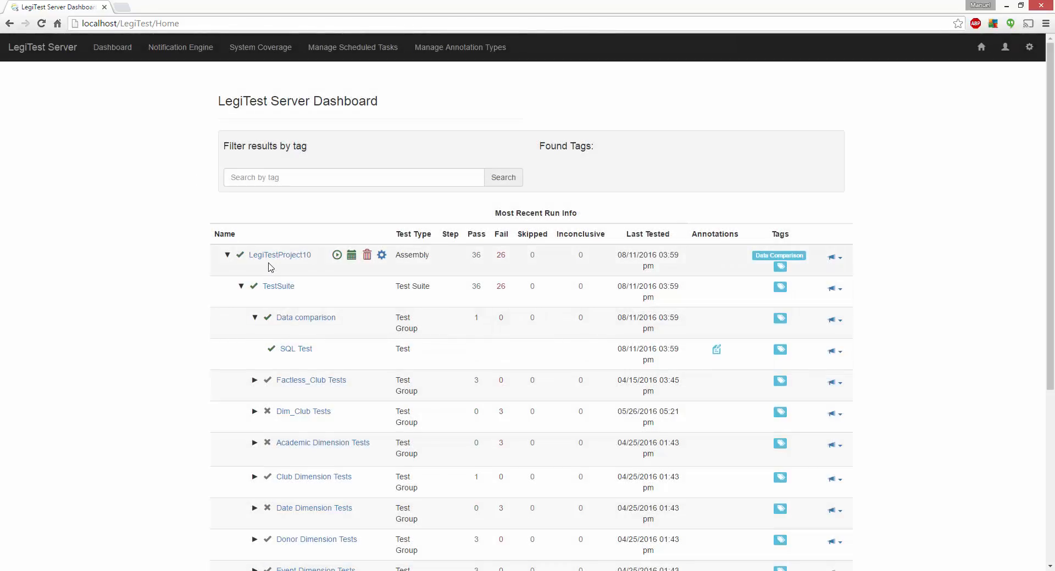
Step: Open LegiTestProject10's 08/11/2016 03:42:46 PM run and read the User Error Description annotation in the Compare Grids details
{"action": "left_click", "coordinate": [272, 259]}
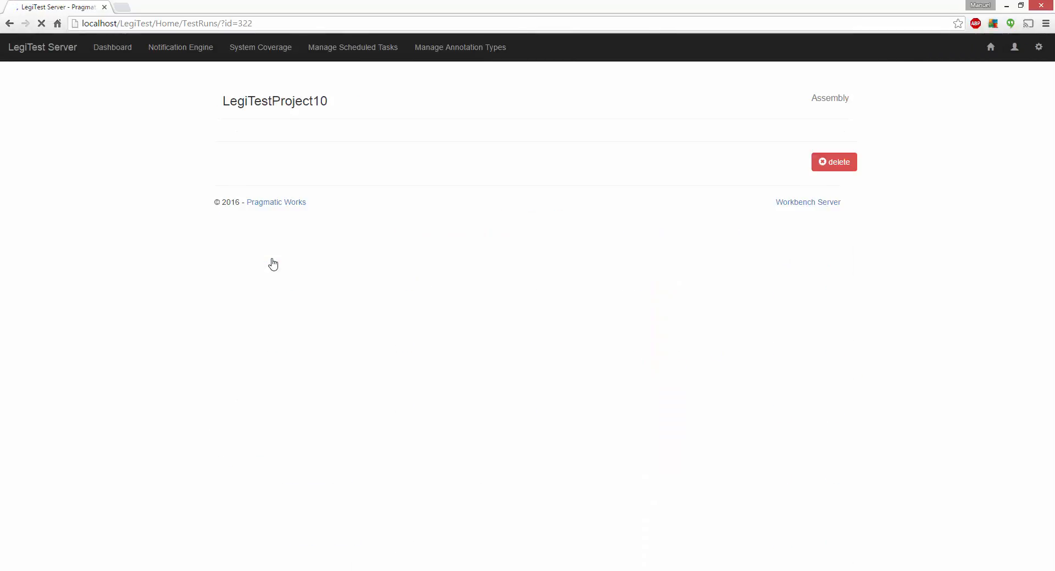
{"action": "mouse_move", "coordinate": [325, 241]}
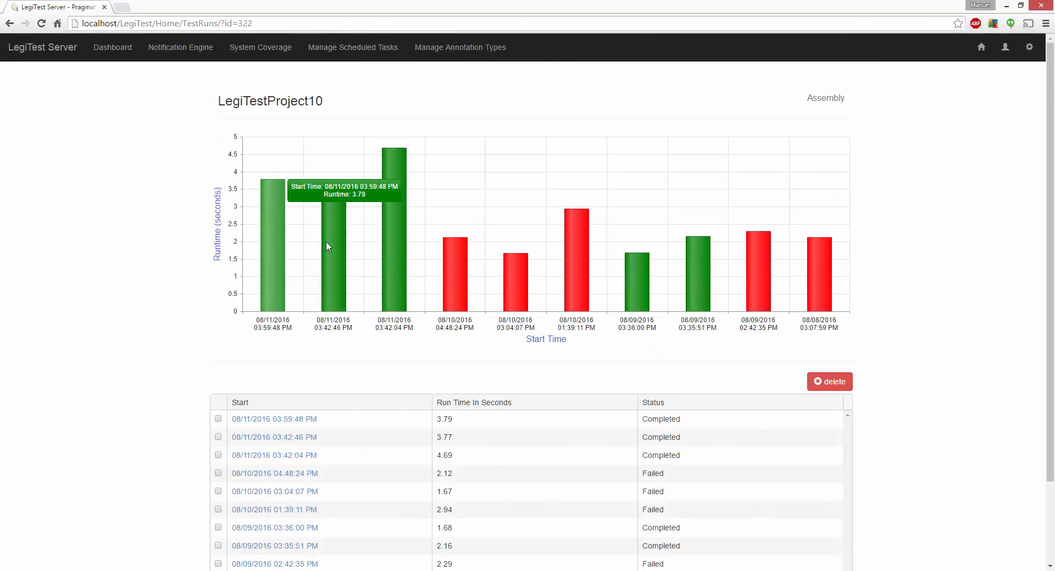
{"action": "left_click", "coordinate": [336, 245]}
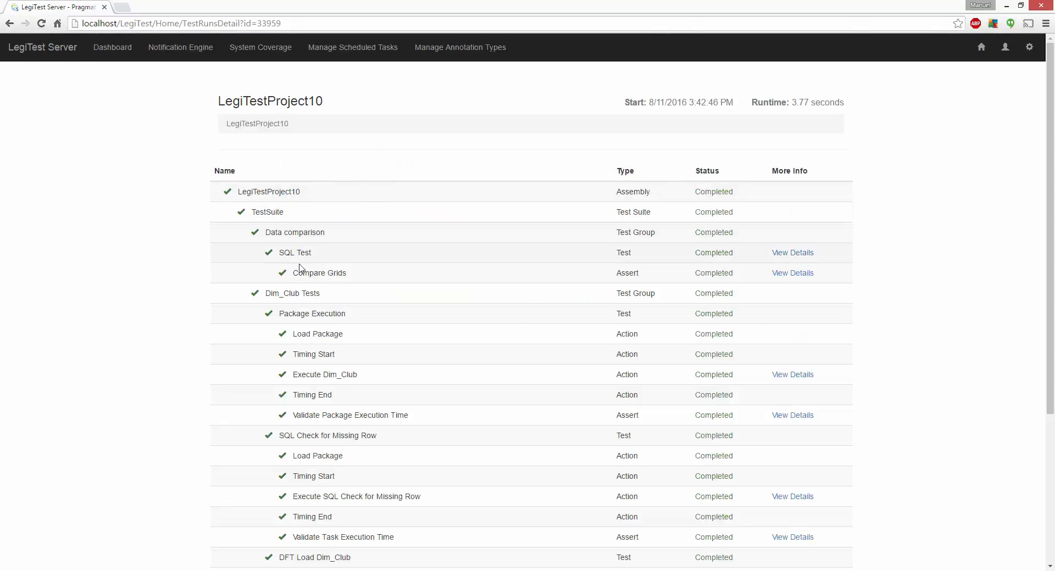
{"action": "left_click", "coordinate": [785, 275]}
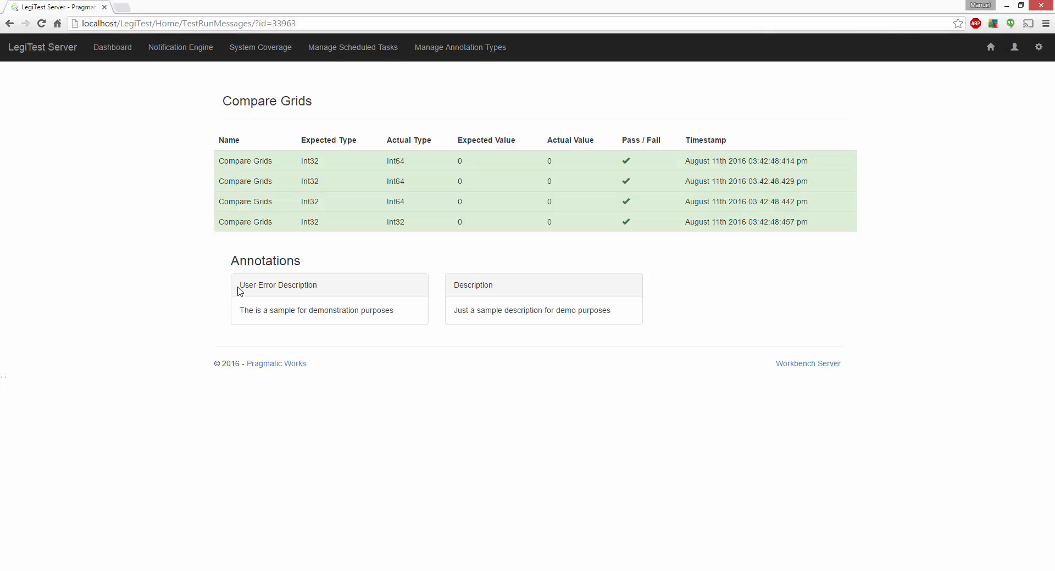
{"action": "left_click_drag", "start_coordinate": [238, 286], "coordinate": [317, 286]}
{"action": "left_click_drag", "start_coordinate": [239, 311], "coordinate": [403, 316]}
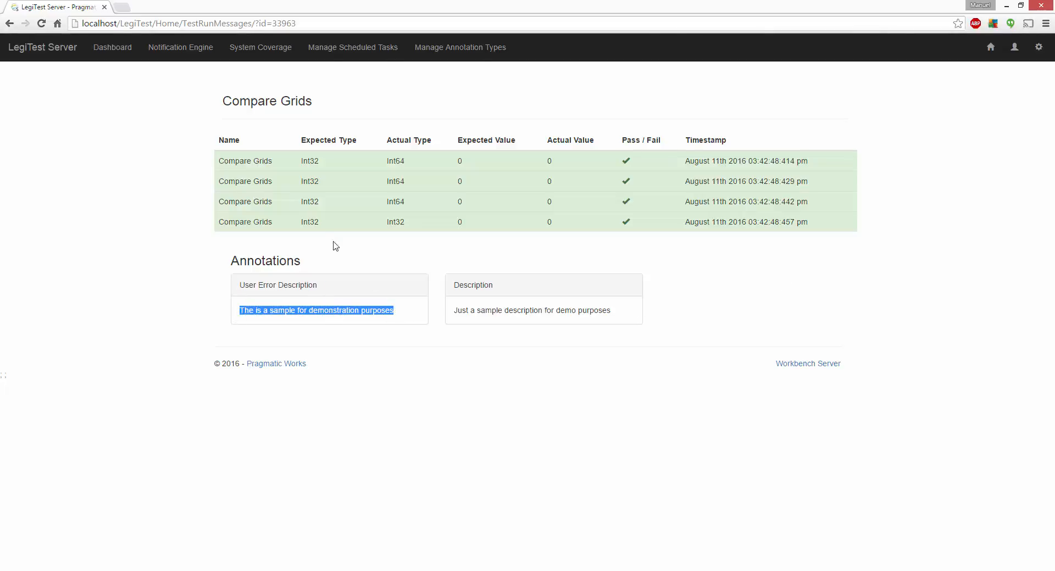
Step: Open LegiTestProject10's failed 08/10/2016 04:48:24 PM run and examine the error message, differences and annotations for Compare Grids
{"action": "left_click", "coordinate": [113, 49]}
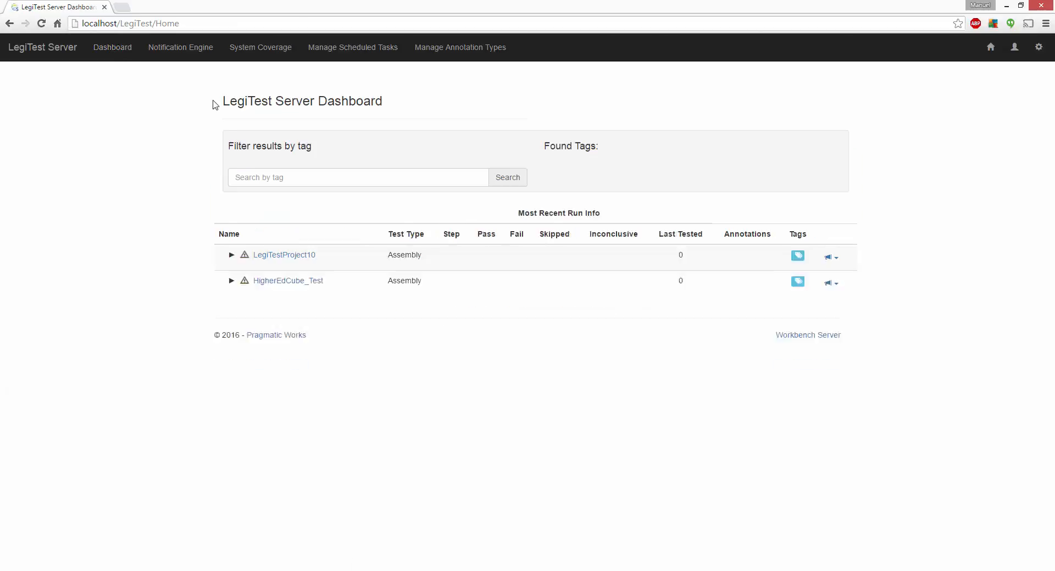
{"action": "left_click", "coordinate": [279, 267]}
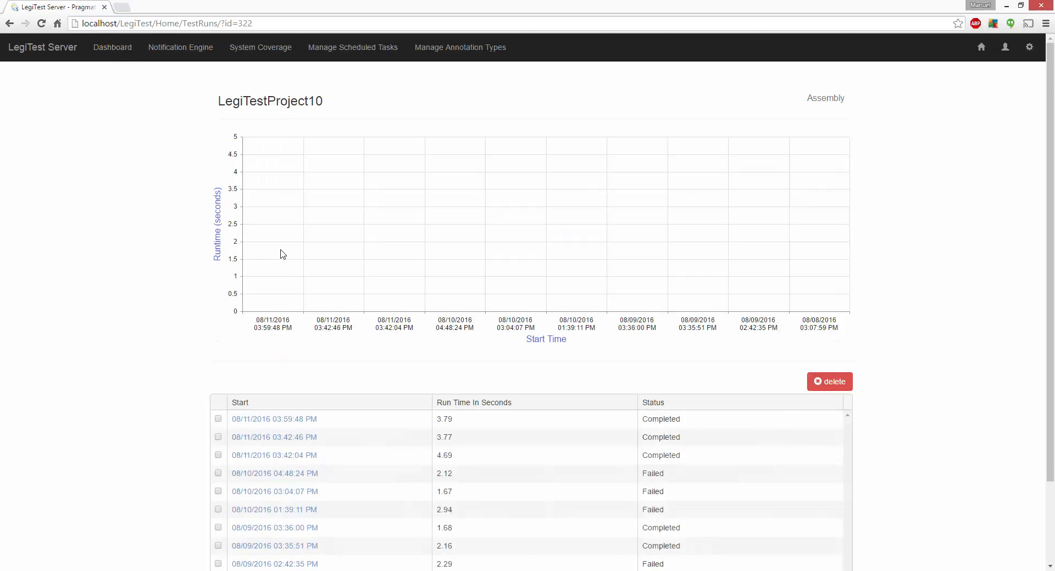
{"action": "left_click", "coordinate": [453, 281]}
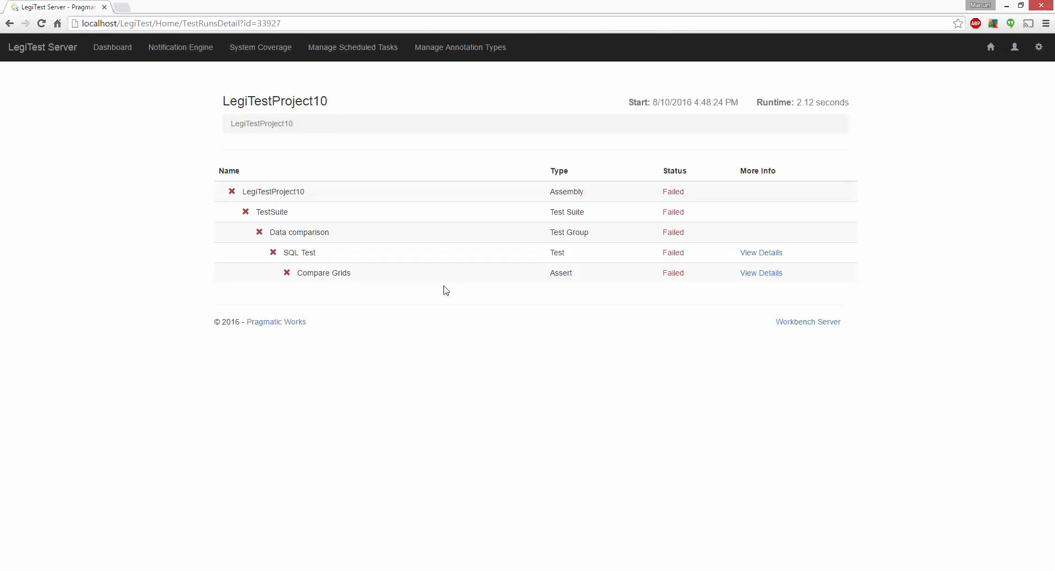
{"action": "left_click", "coordinate": [776, 275]}
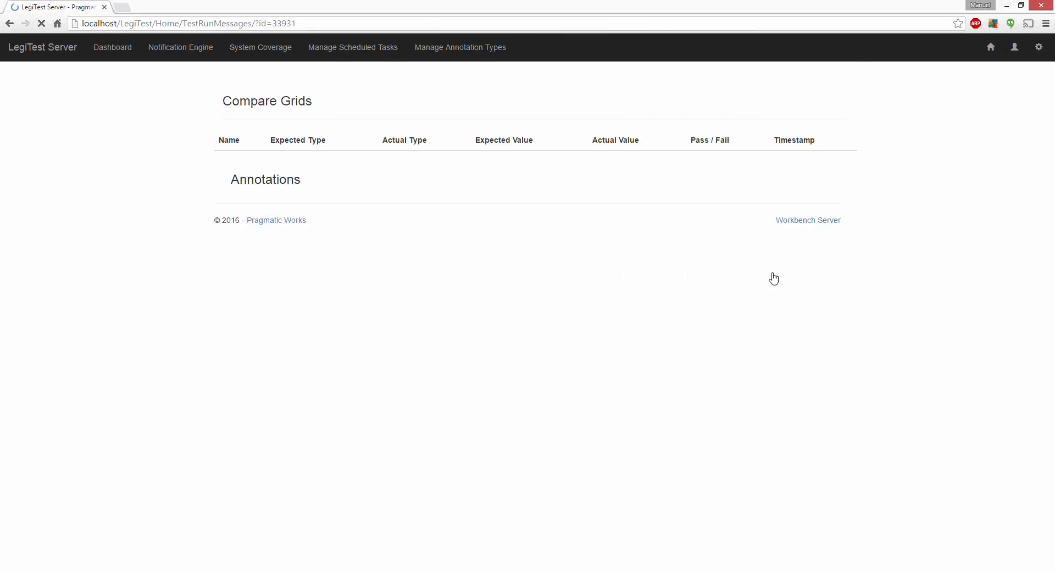
{"action": "scroll", "coordinate": [439, 361], "scroll_direction": "down", "scroll_amount": 1}
{"action": "scroll", "coordinate": [439, 361], "scroll_direction": "down", "scroll_amount": 3}
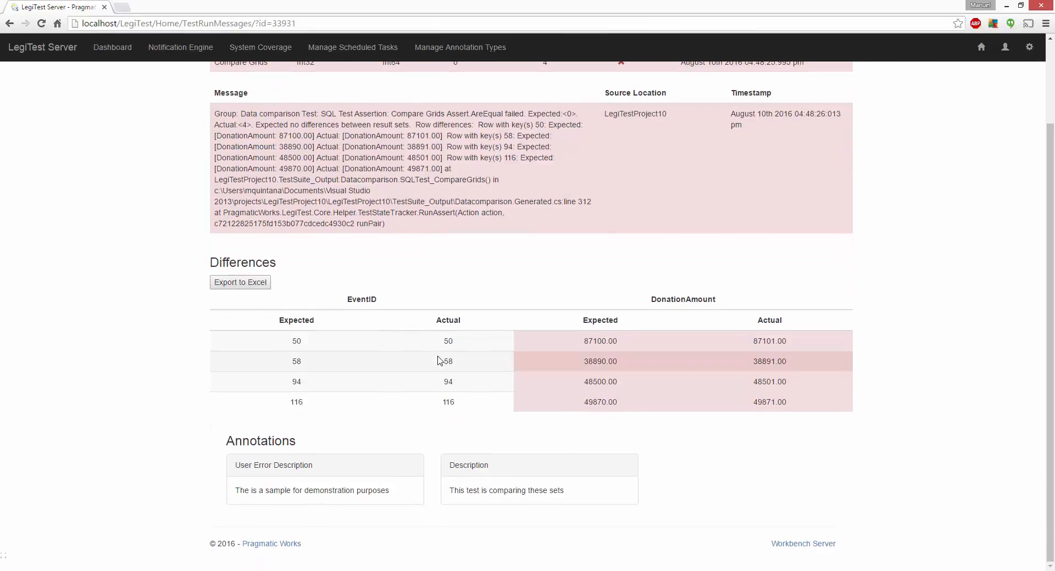